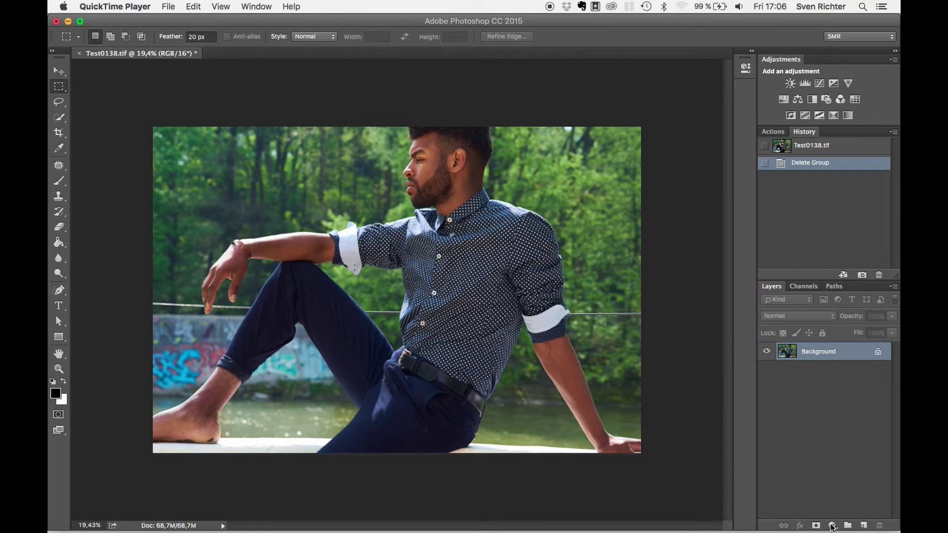
- Add a Solid Color fill layer with brightness set to 50% neutral grey
{"action": "left_click", "coordinate": [832, 526]}
{"action": "left_click", "coordinate": [851, 319]}
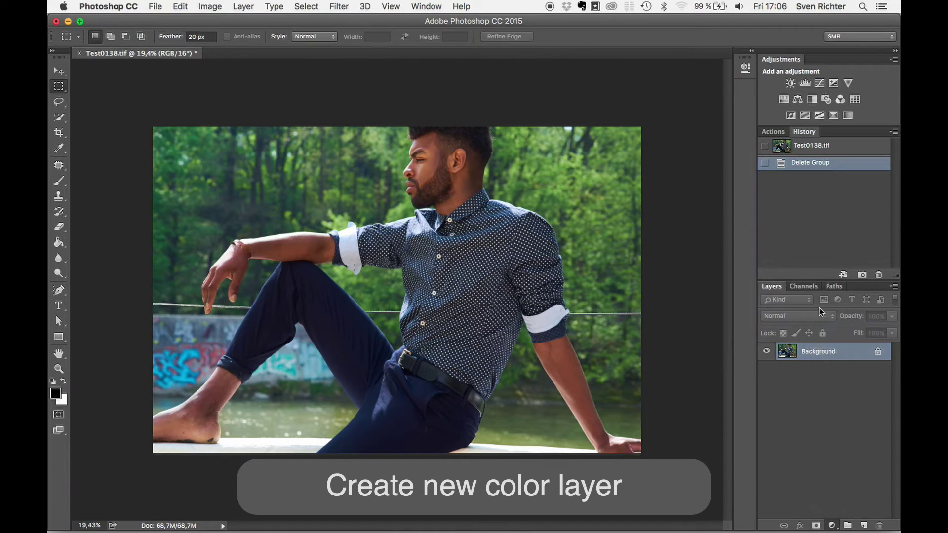
{"action": "double_click", "coordinate": [487, 262]}
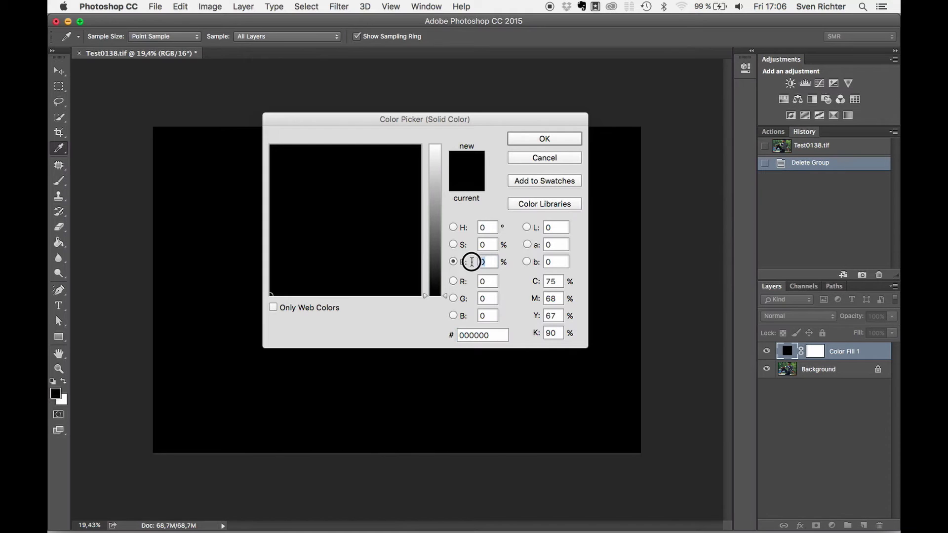
{"action": "type", "text": "50"}
{"action": "key", "text": "Return"}
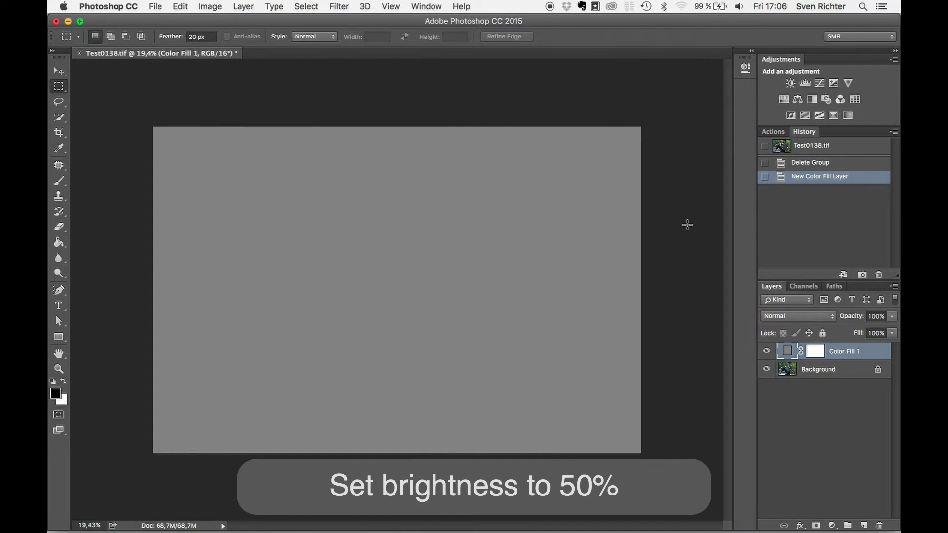
- Set Color Fill 1's Blend If Underlying Layer slider split at 26/56, limiting grey to shadows
{"action": "right_click", "coordinate": [781, 354]}
{"action": "left_click", "coordinate": [701, 283]}
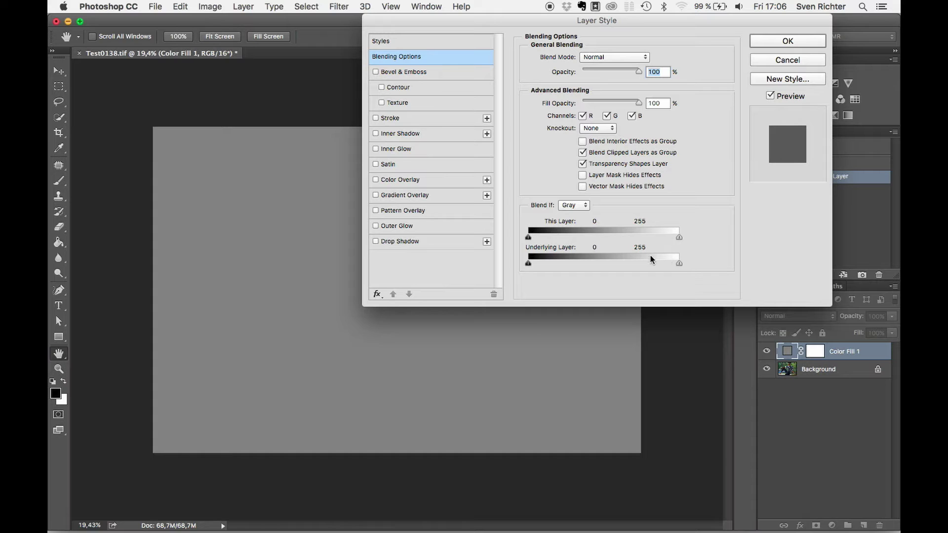
{"action": "left_click_drag", "start_coordinate": [681, 265], "coordinate": [562, 264]}
{"action": "left_click_drag", "start_coordinate": [499, 21], "coordinate": [660, 4]}
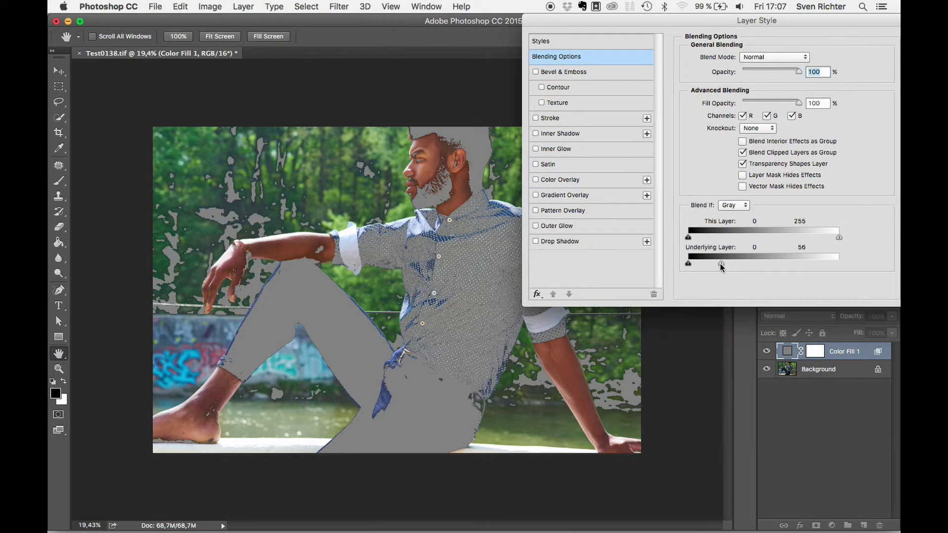
{"action": "left_click_drag", "start_coordinate": [721, 265], "coordinate": [705, 267]}
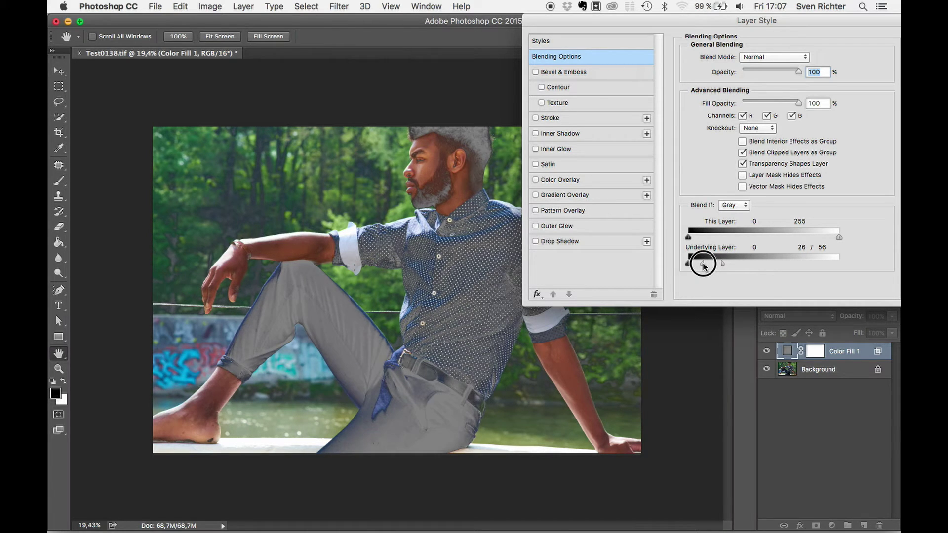
{"action": "left_click_drag", "start_coordinate": [705, 266], "coordinate": [704, 266]}
{"action": "left_click_drag", "start_coordinate": [813, 27], "coordinate": [669, 27]}
{"action": "left_click", "coordinate": [819, 42]}
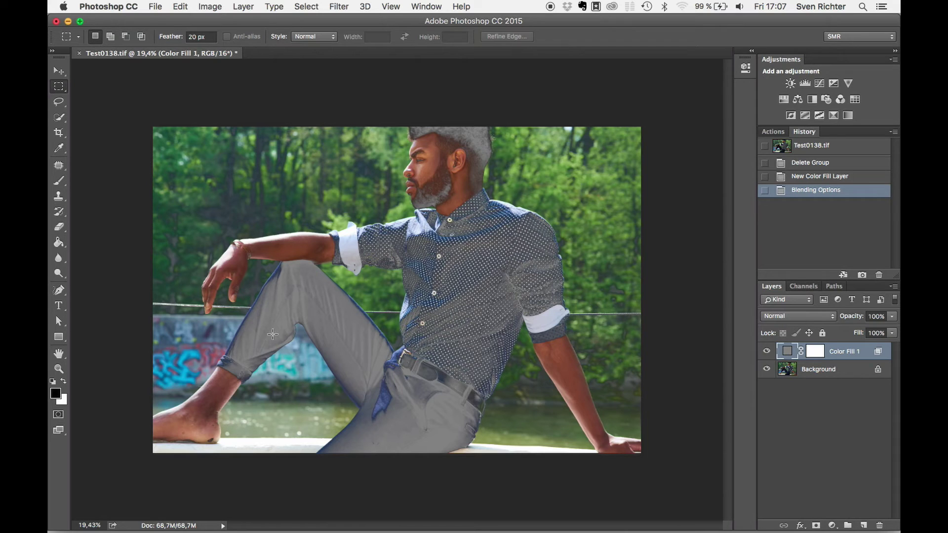
- Change Color Fill 1's blend mode to Color in its blending options
{"action": "right_click", "coordinate": [788, 352]}
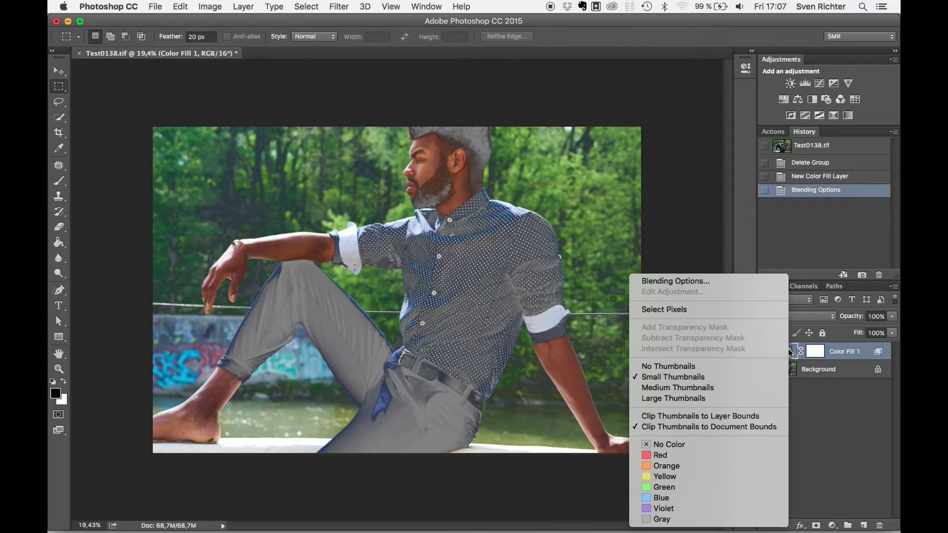
{"action": "left_click", "coordinate": [717, 285]}
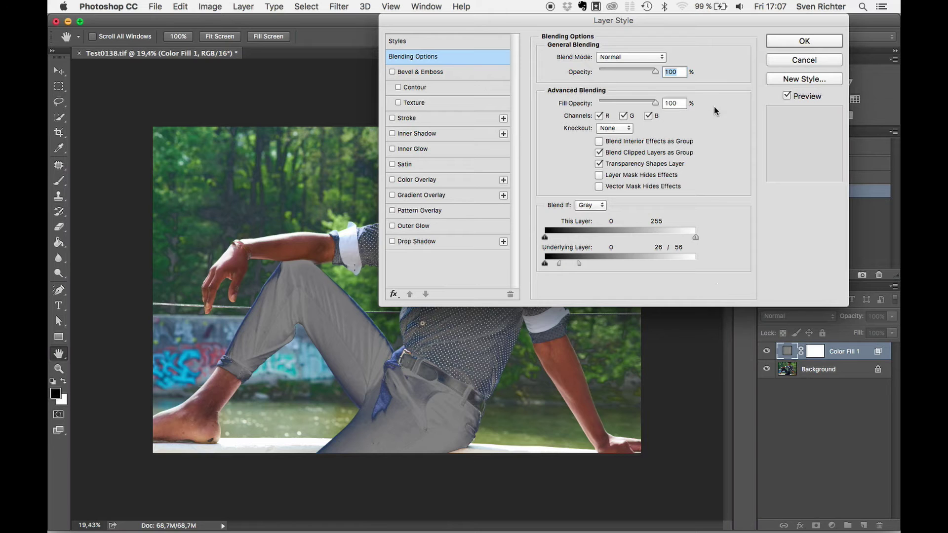
{"action": "left_click", "coordinate": [661, 57]}
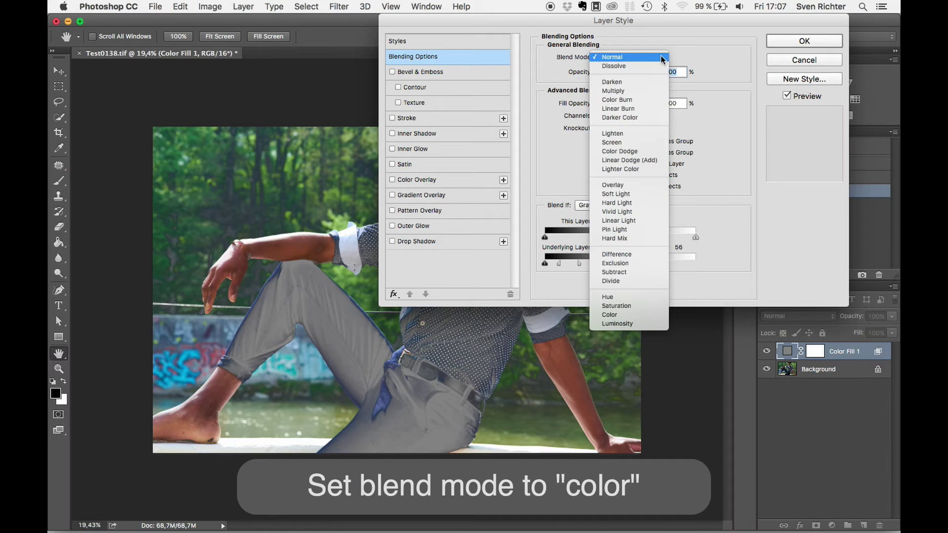
{"action": "left_click", "coordinate": [622, 315]}
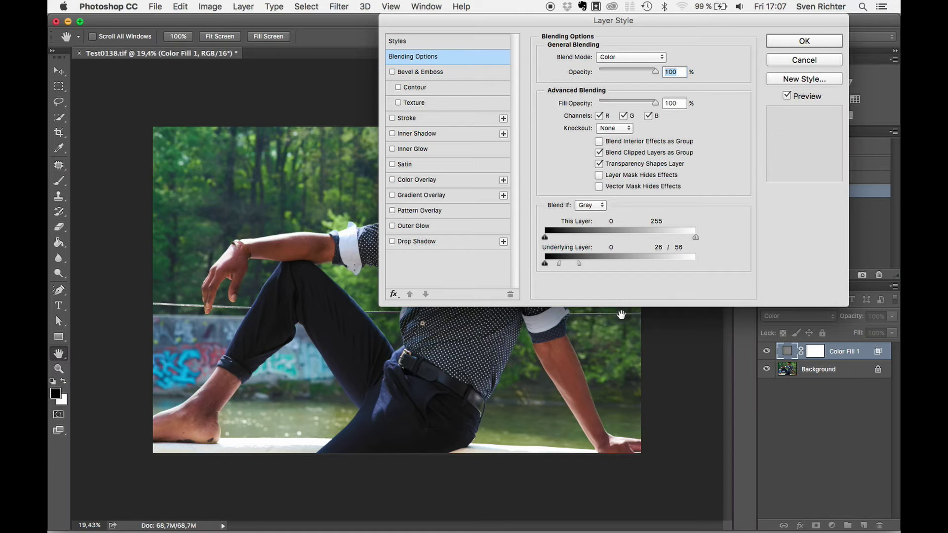
{"action": "left_click", "coordinate": [817, 40]}
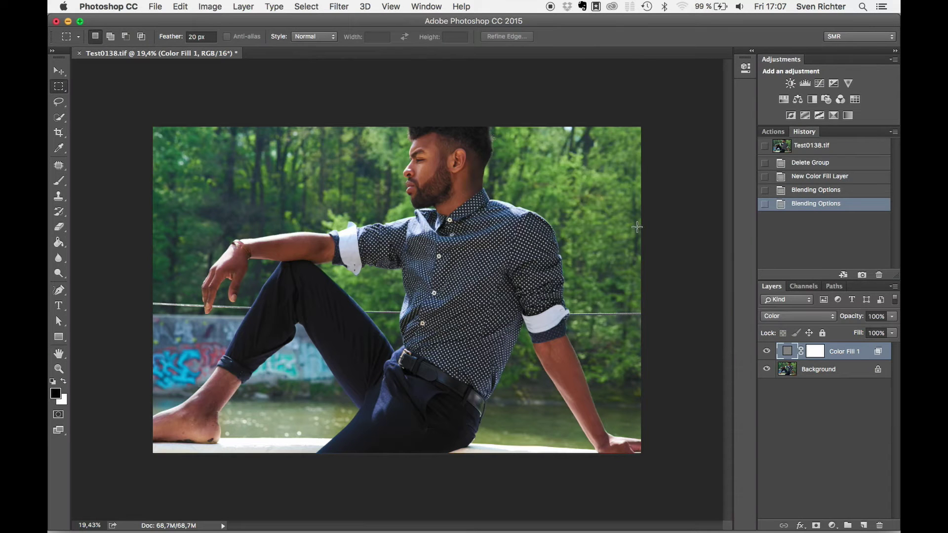
- Toggle the fill layer's visibility to compare before and after, leaving it visible
{"action": "left_click", "coordinate": [767, 351]}
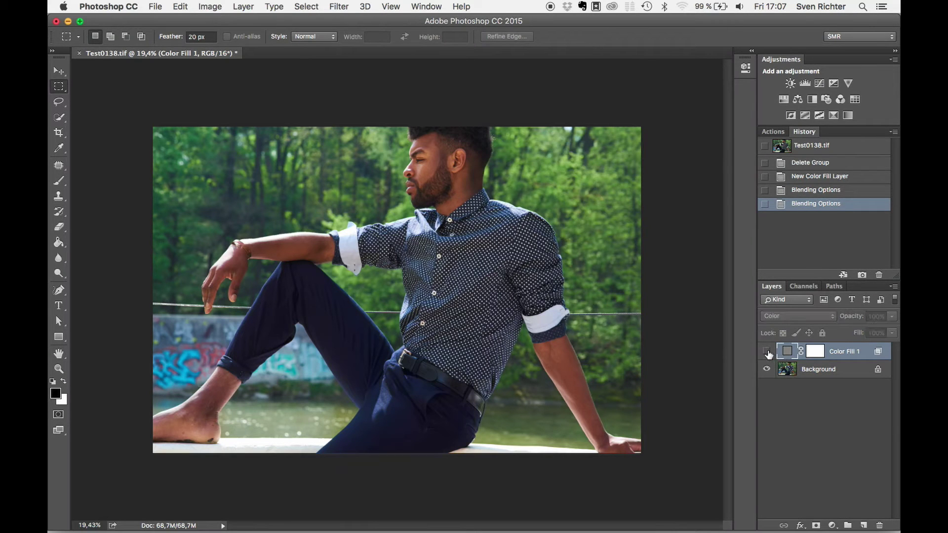
{"action": "left_click", "coordinate": [767, 351]}
{"action": "left_click", "coordinate": [766, 352]}
{"action": "left_click", "coordinate": [767, 351]}
{"action": "left_click", "coordinate": [766, 352]}
{"action": "left_click", "coordinate": [767, 352]}
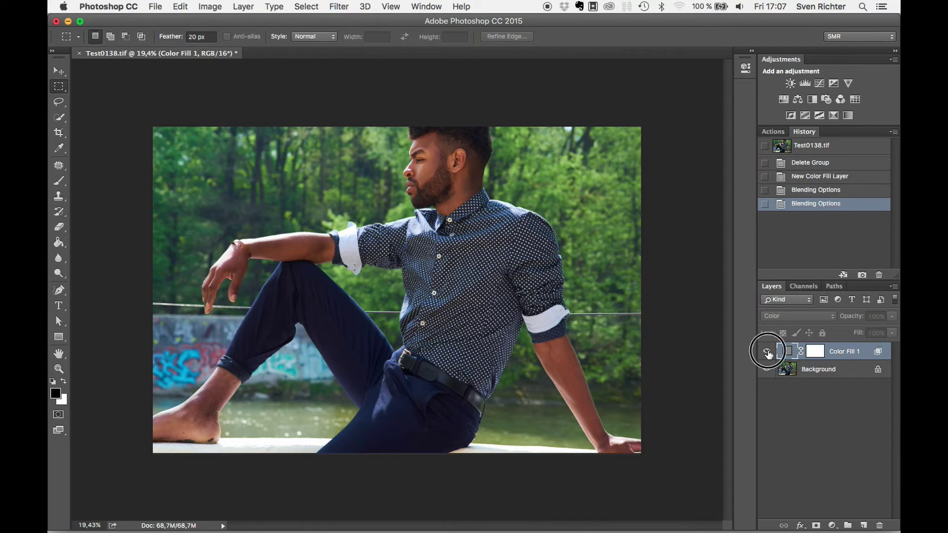
{"action": "left_click", "coordinate": [767, 351]}
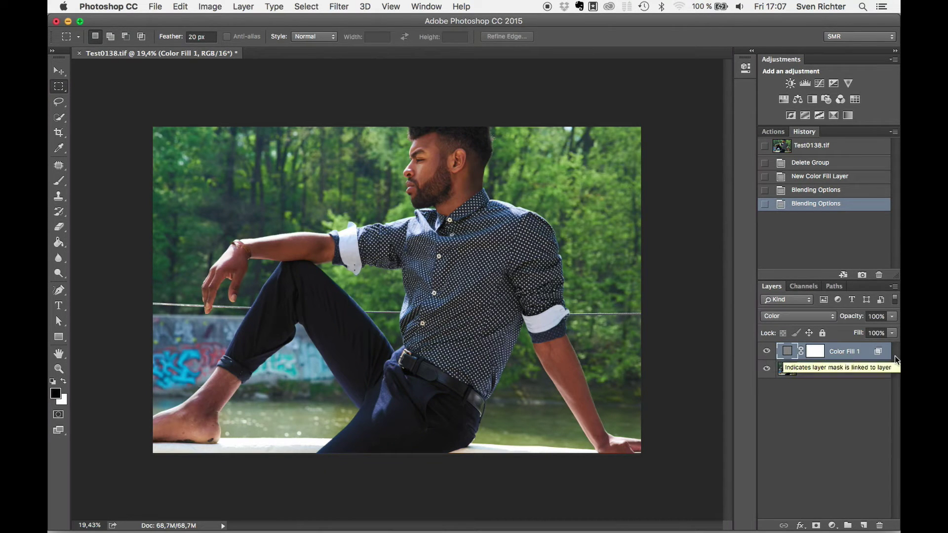
- Rename the Color Fill 1 layer to Shadows
{"action": "double_click", "coordinate": [843, 354]}
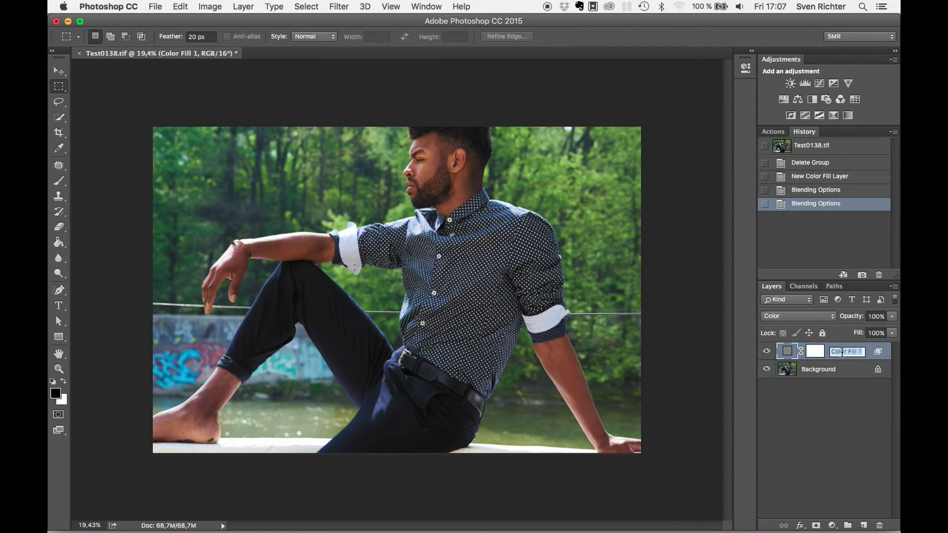
{"action": "type", "text": "S"}
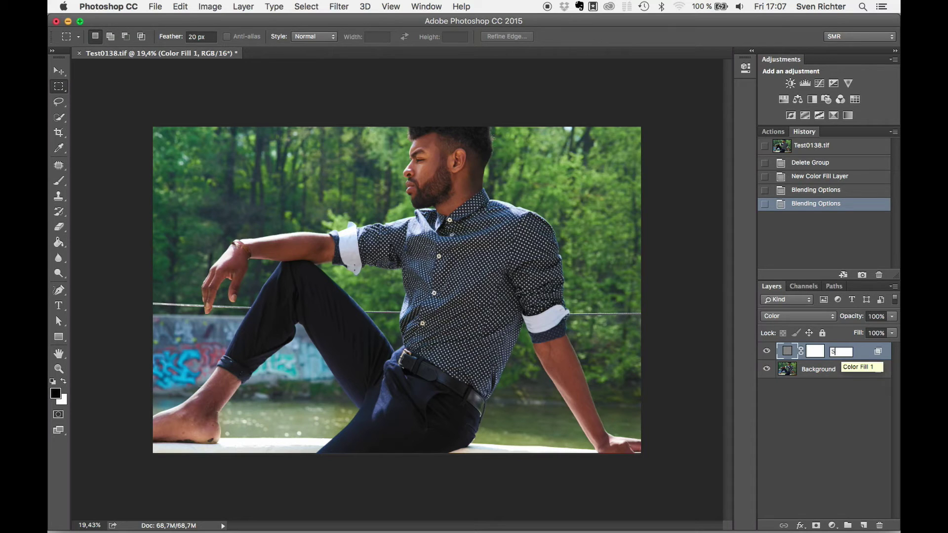
{"action": "type", "text": "hadows"}
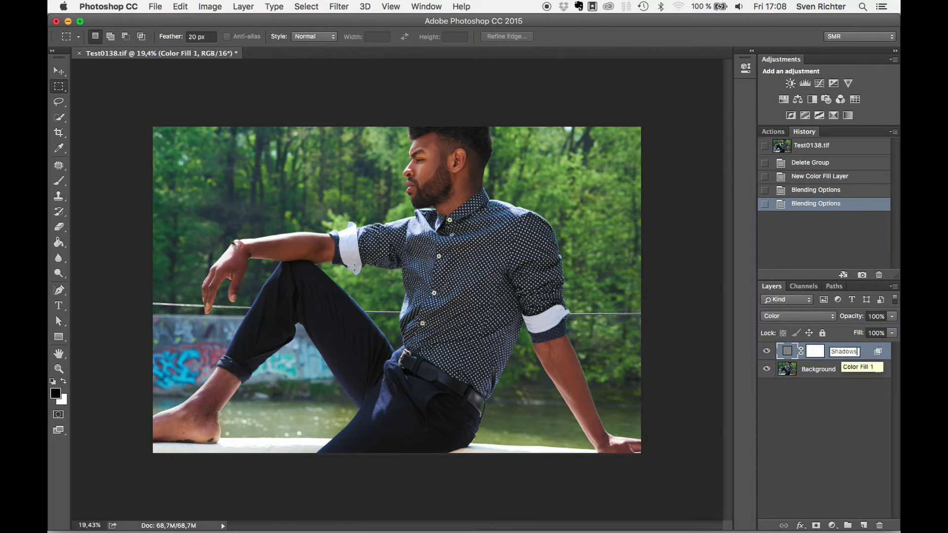
{"action": "key", "text": "Return"}
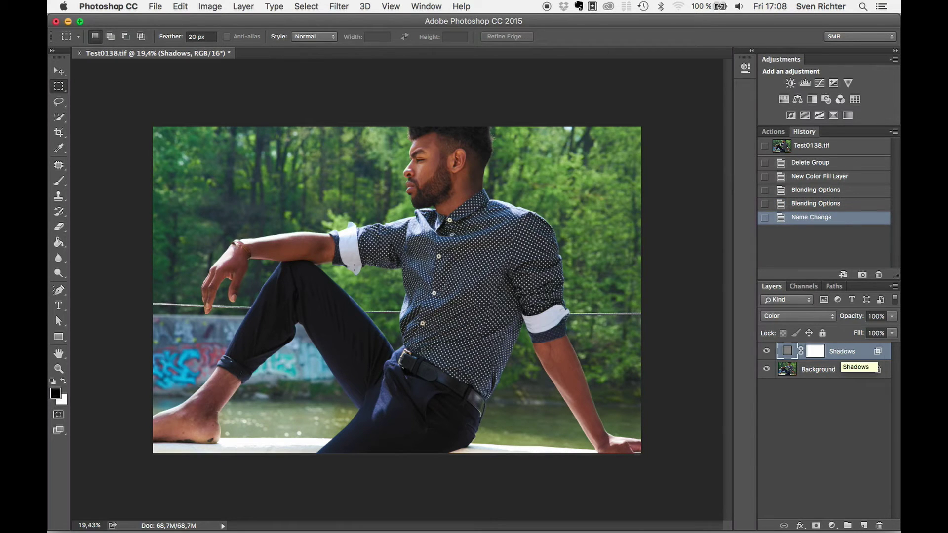
- Duplicate the Shadows layer as a new layer named Highlights
{"action": "right_click", "coordinate": [844, 352]}
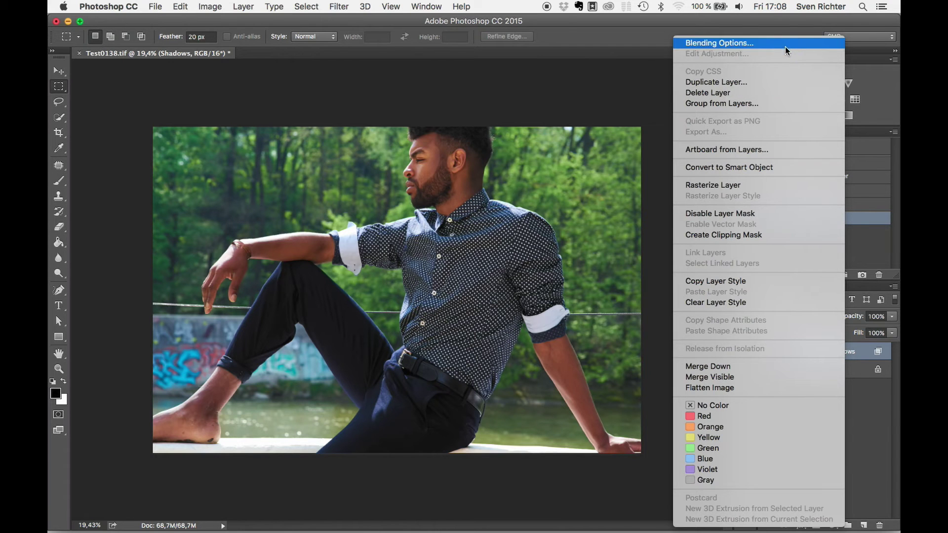
{"action": "left_click", "coordinate": [774, 82]}
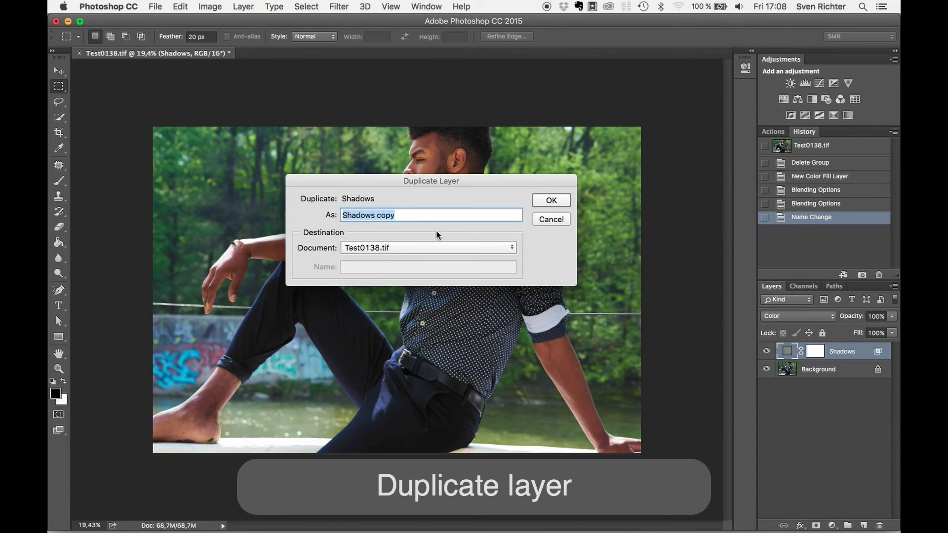
{"action": "type", "text": "Highlights"}
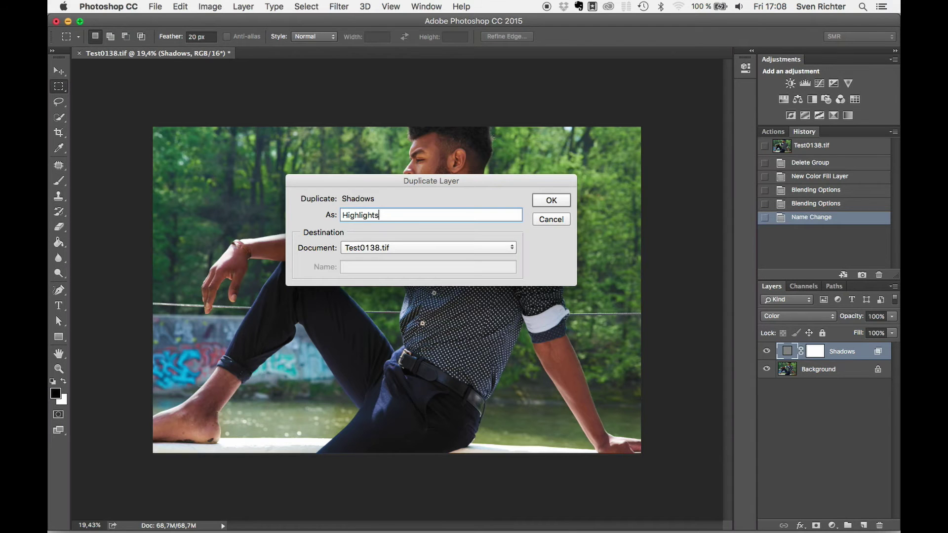
{"action": "key", "text": "Return"}
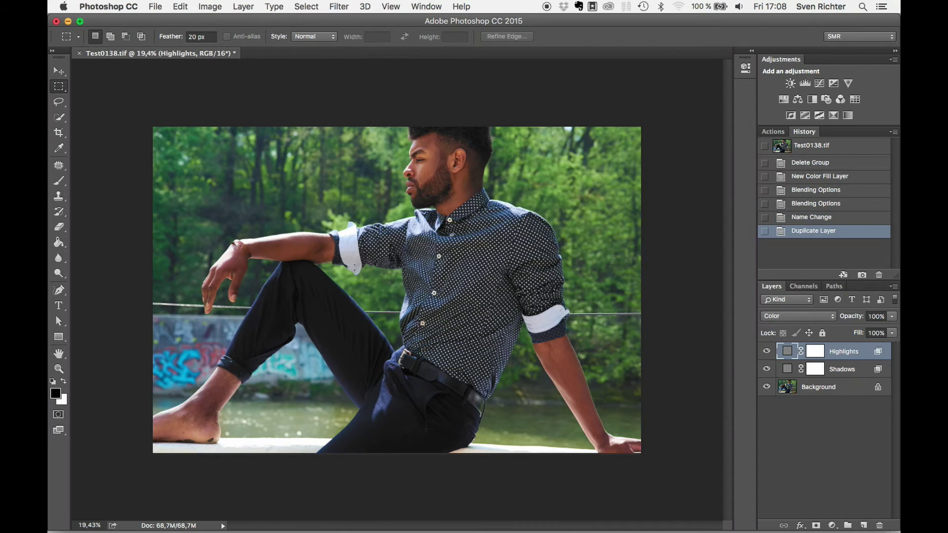
- With Highlights at Normal blending, split its Underlying Layer Blend If slider to 164/209
{"action": "right_click", "coordinate": [789, 352]}
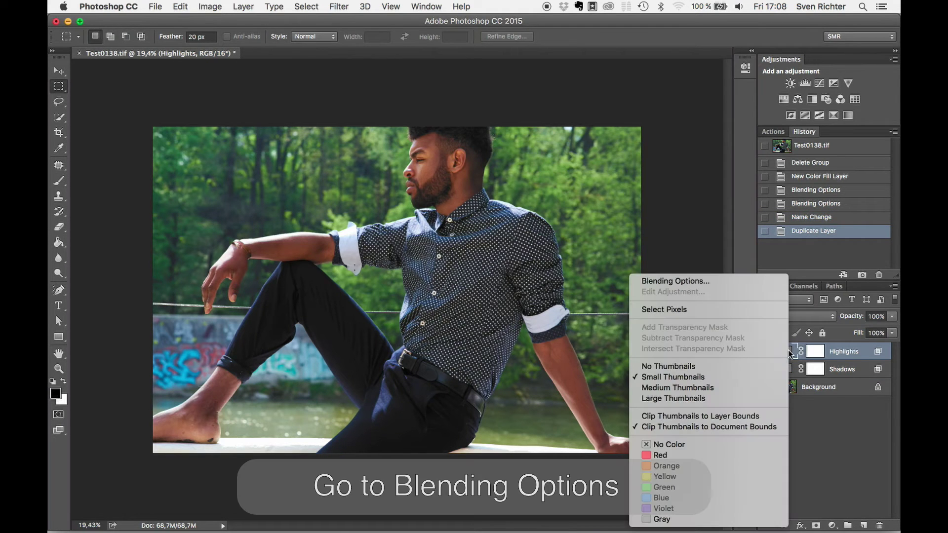
{"action": "left_click", "coordinate": [730, 282]}
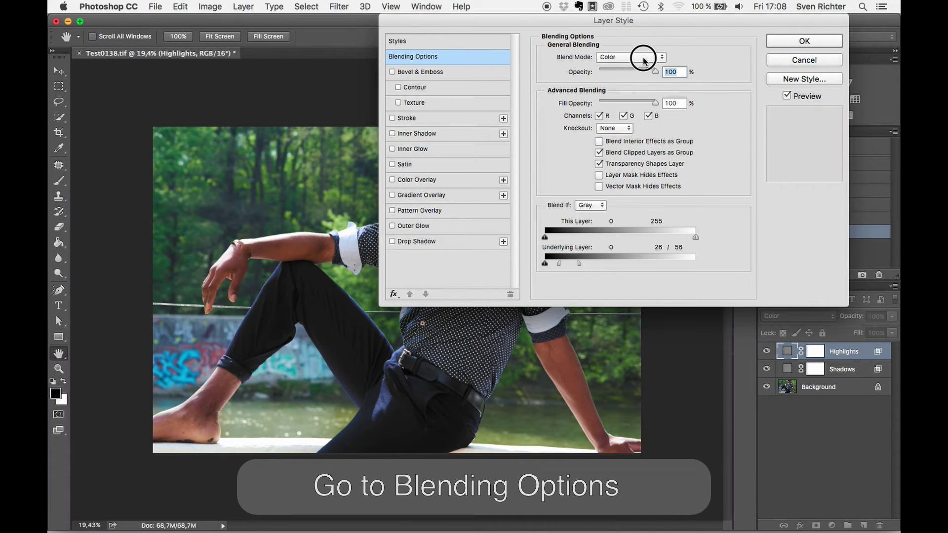
{"action": "left_click", "coordinate": [644, 60]}
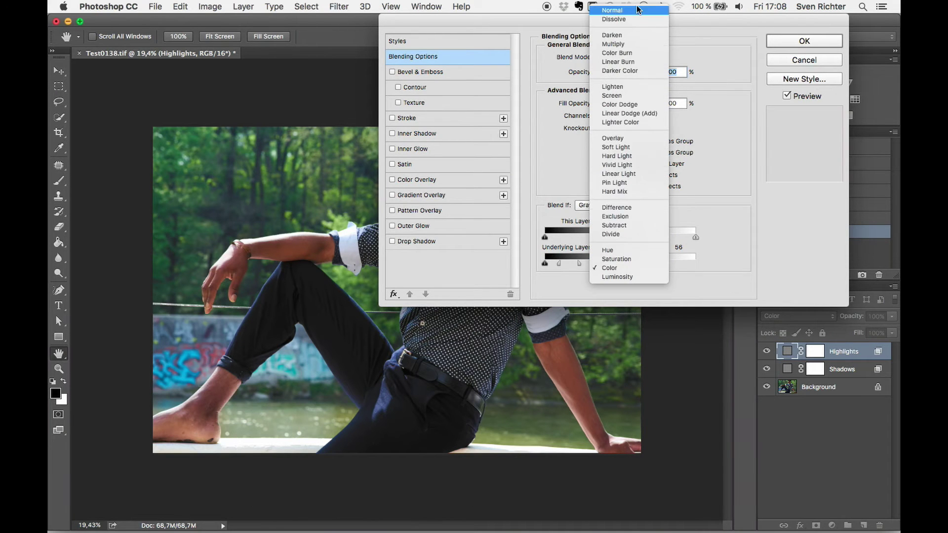
{"action": "left_click", "coordinate": [637, 10]}
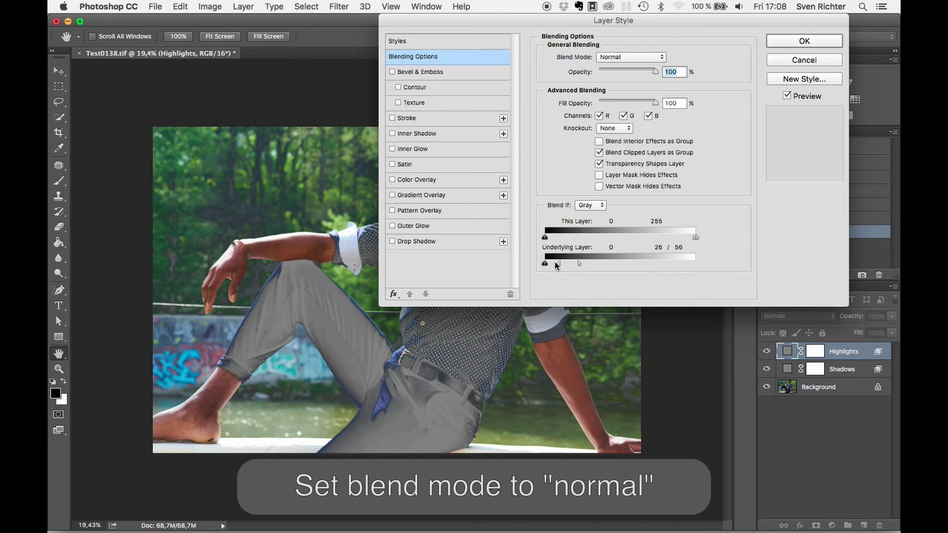
{"action": "left_click_drag", "start_coordinate": [556, 266], "coordinate": [694, 264]}
{"action": "left_click_drag", "start_coordinate": [545, 266], "coordinate": [651, 267]}
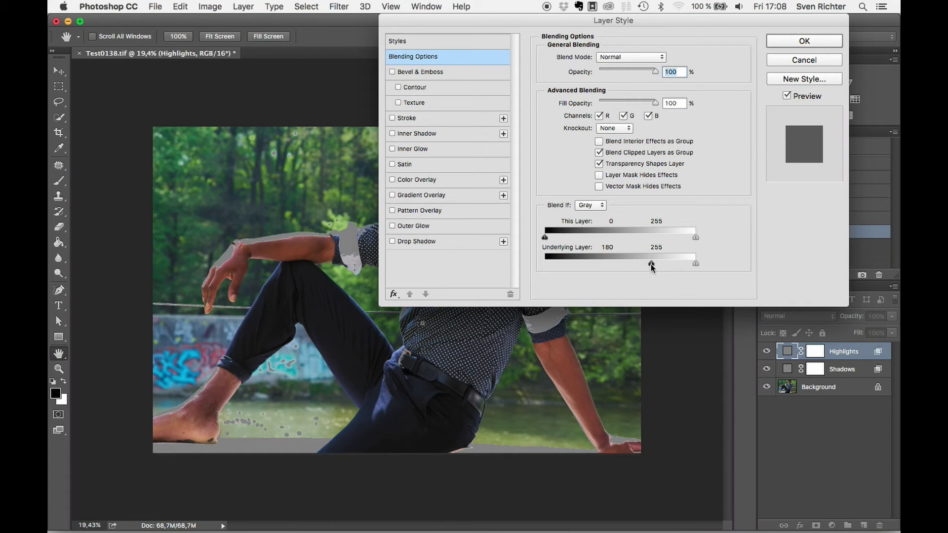
{"action": "left_click_drag", "start_coordinate": [488, 19], "coordinate": [676, 5]}
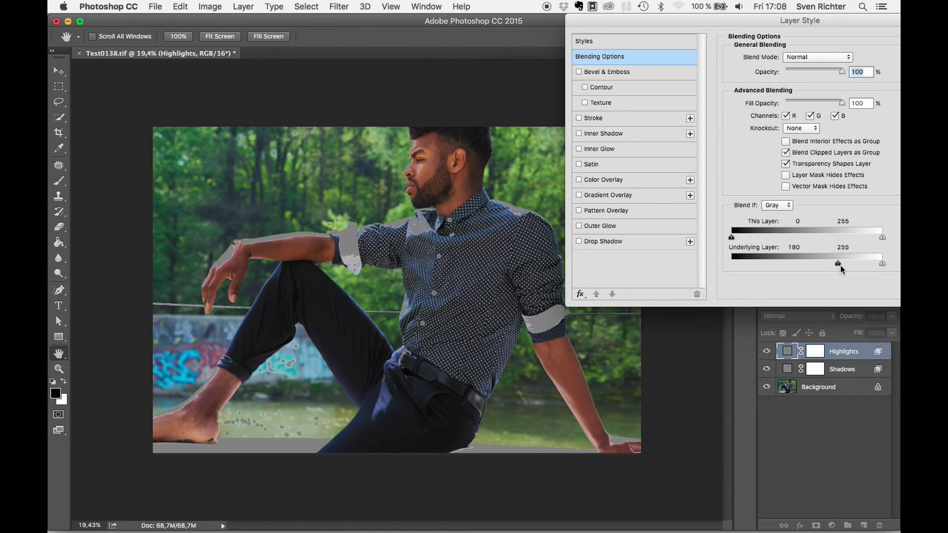
{"action": "mouse_move", "coordinate": [839, 264]}
{"action": "left_mouse_down"}
{"action": "mouse_move", "coordinate": [857, 266]}
{"action": "mouse_move", "coordinate": [828, 267]}
{"action": "mouse_move", "coordinate": [855, 265]}
{"action": "left_mouse_up"}
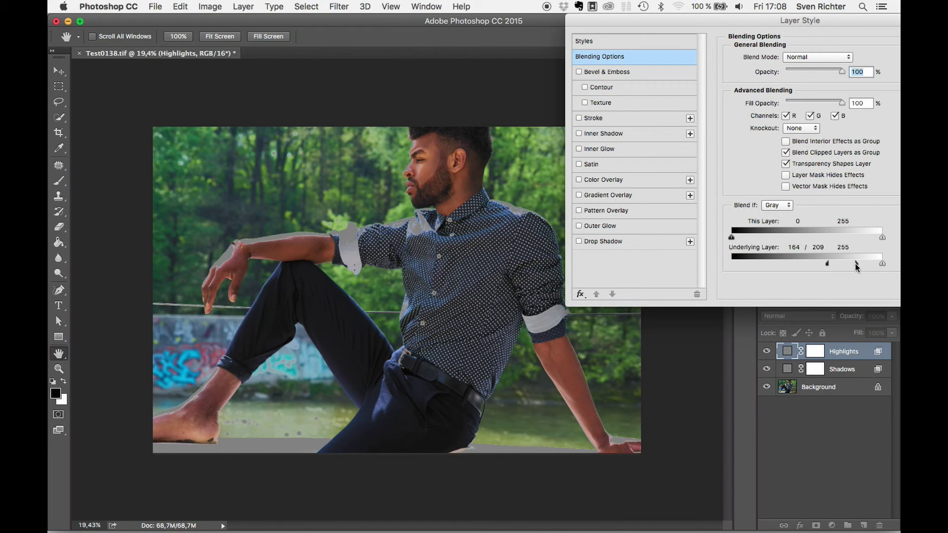
{"action": "left_click", "coordinate": [840, 27]}
- Return the Highlights layer's blend mode to Color and apply the settings
{"action": "left_click_drag", "start_coordinate": [660, 24], "coordinate": [420, 21]}
{"action": "left_click", "coordinate": [608, 58]}
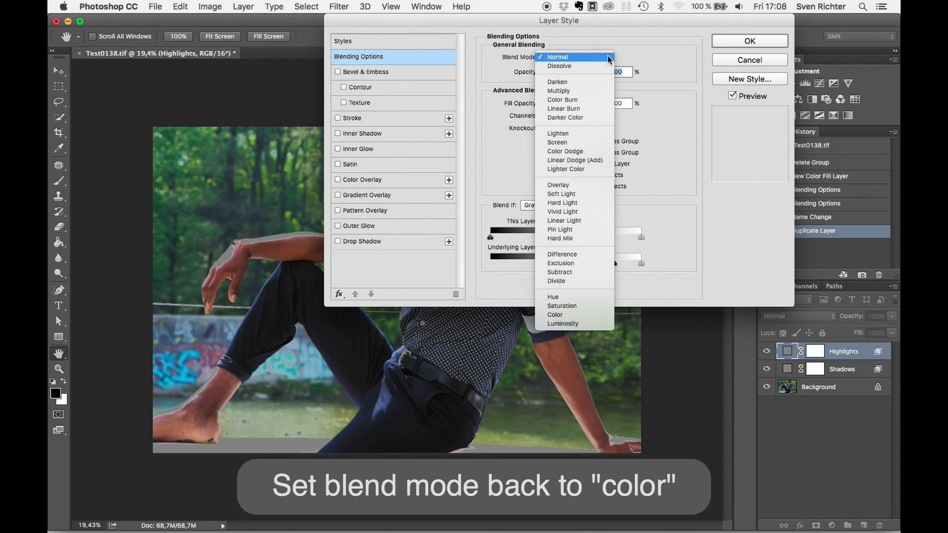
{"action": "left_click", "coordinate": [564, 313]}
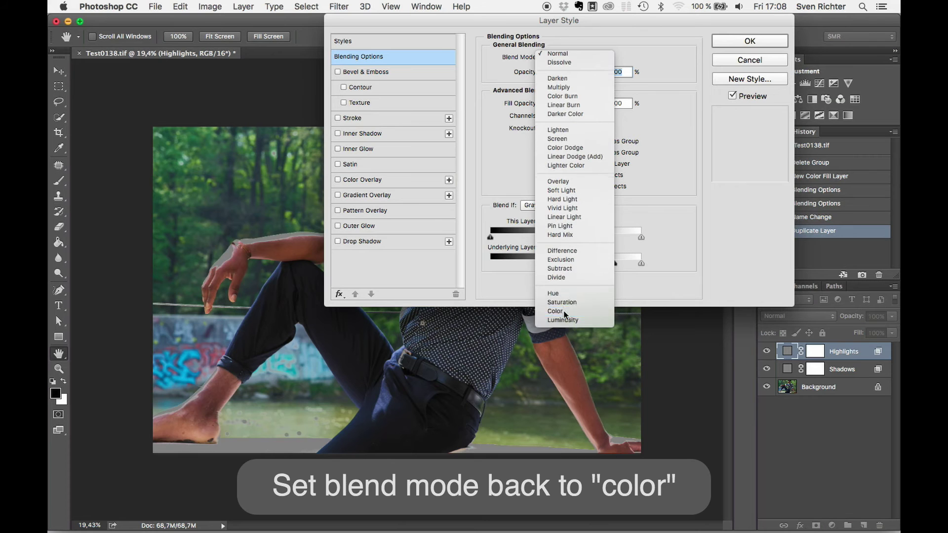
{"action": "left_click", "coordinate": [755, 41]}
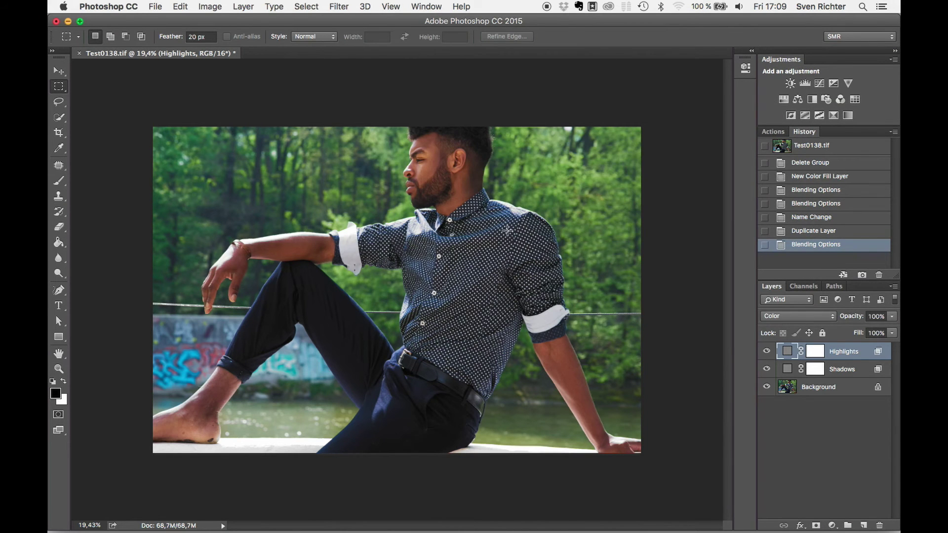
{"action": "left_click", "coordinate": [767, 351]}
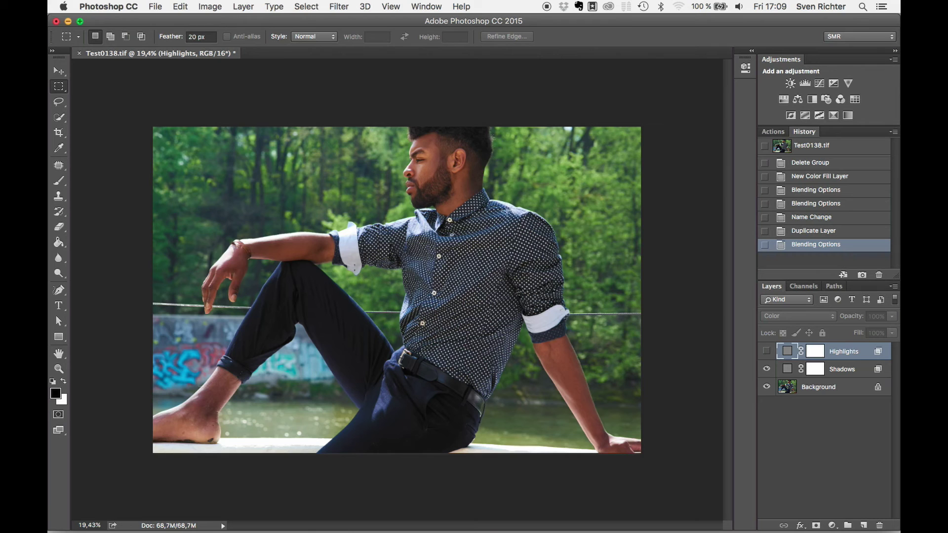
{"action": "left_click", "coordinate": [767, 352]}
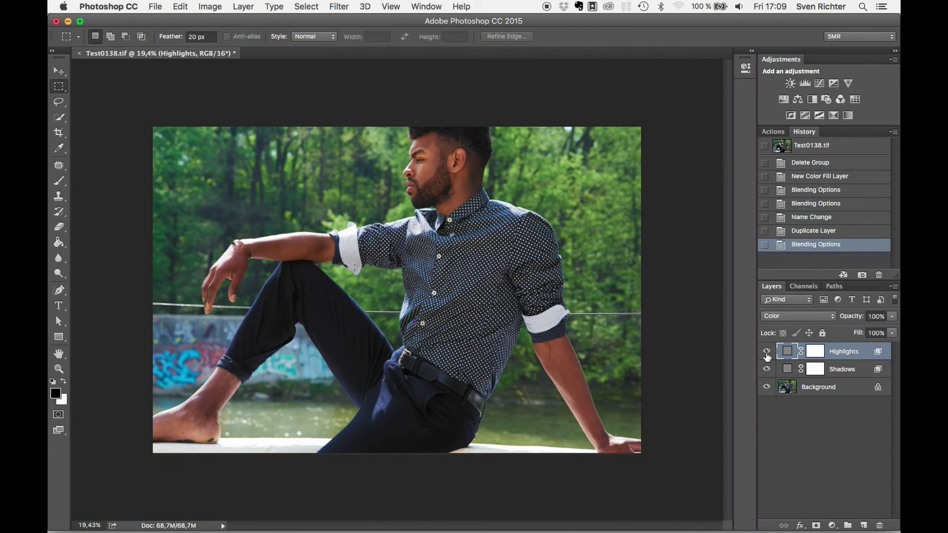
{"action": "left_click", "coordinate": [767, 352]}
{"action": "left_click", "coordinate": [767, 353]}
- Group the selected Shadows and Highlights layers into a group named Group Sat
{"action": "left_click", "coordinate": [836, 373], "text": "shift"}
{"action": "right_click", "coordinate": [836, 372]}
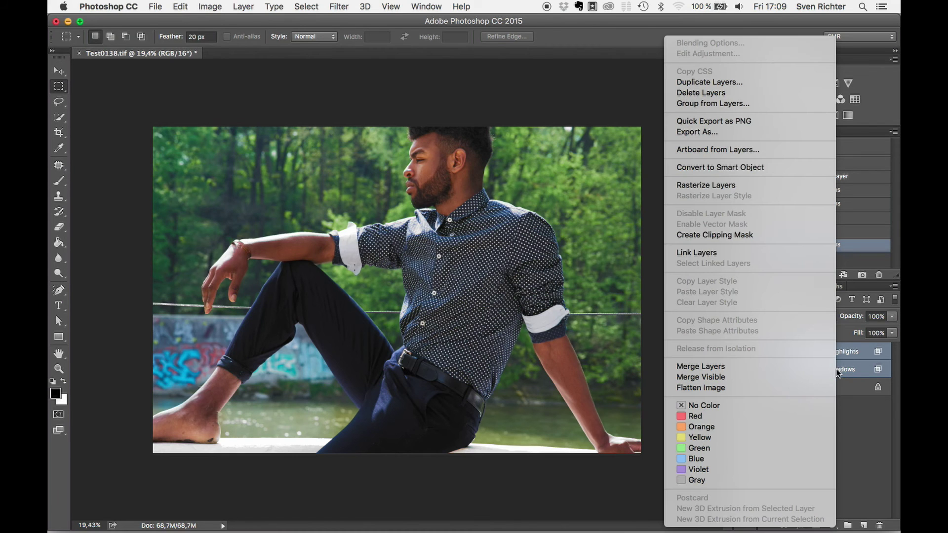
{"action": "left_click", "coordinate": [725, 101]}
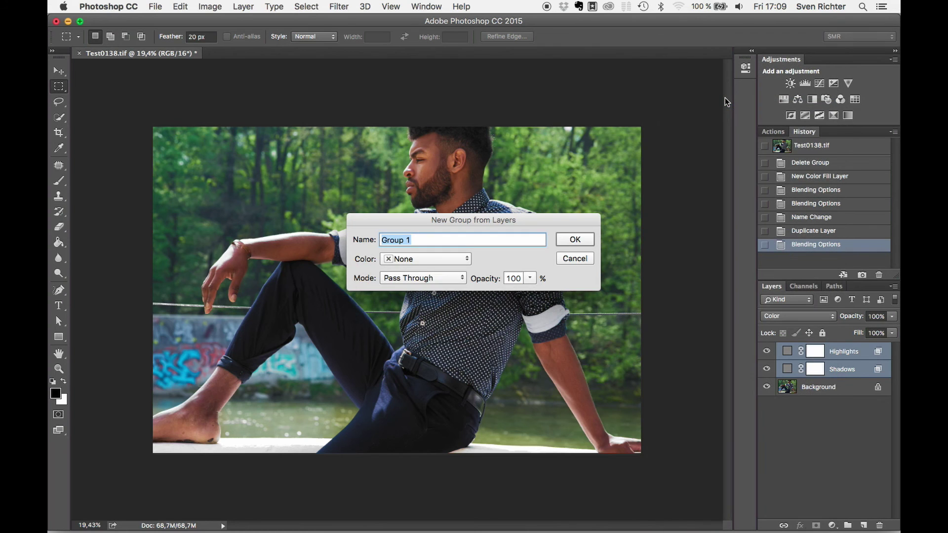
{"action": "key", "text": "BackSpace"}
{"action": "key", "text": "Return"}
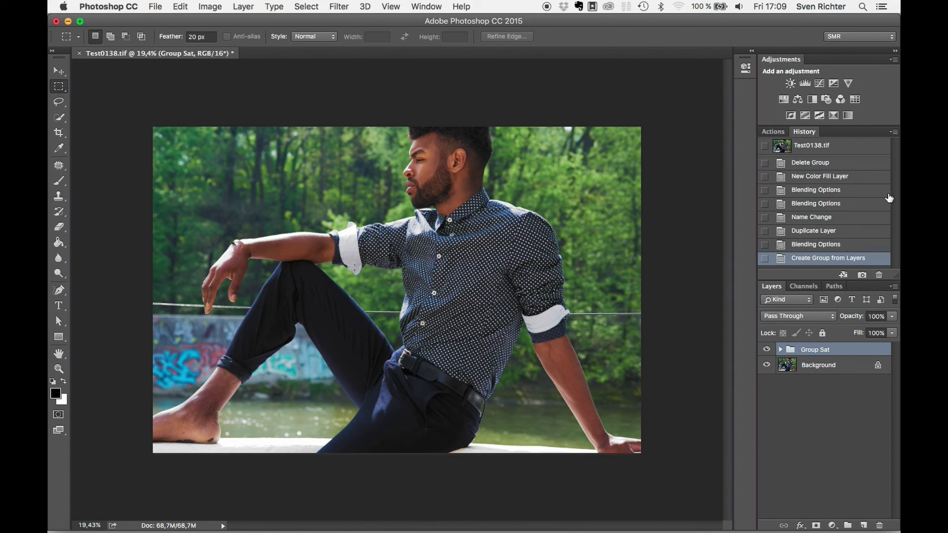
{"action": "left_click", "coordinate": [766, 350]}
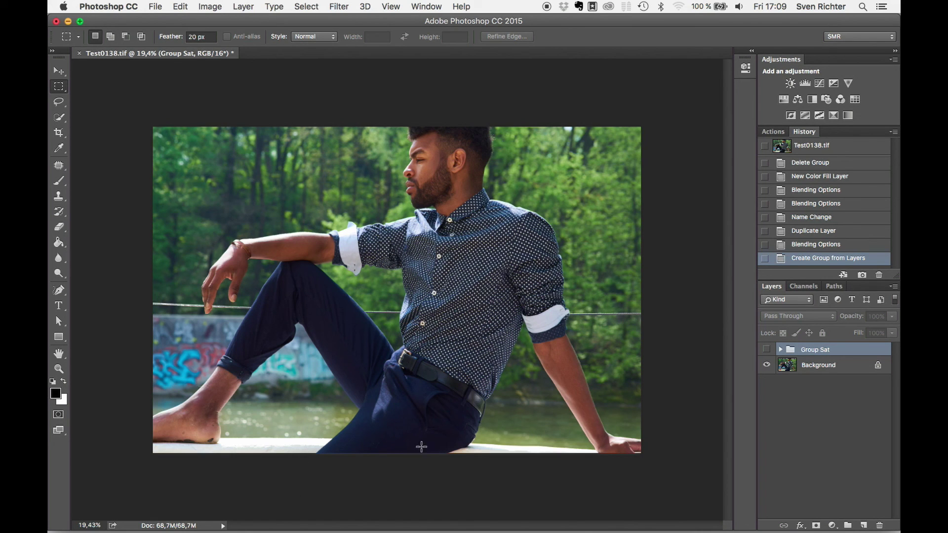
{"action": "left_click", "coordinate": [766, 350]}
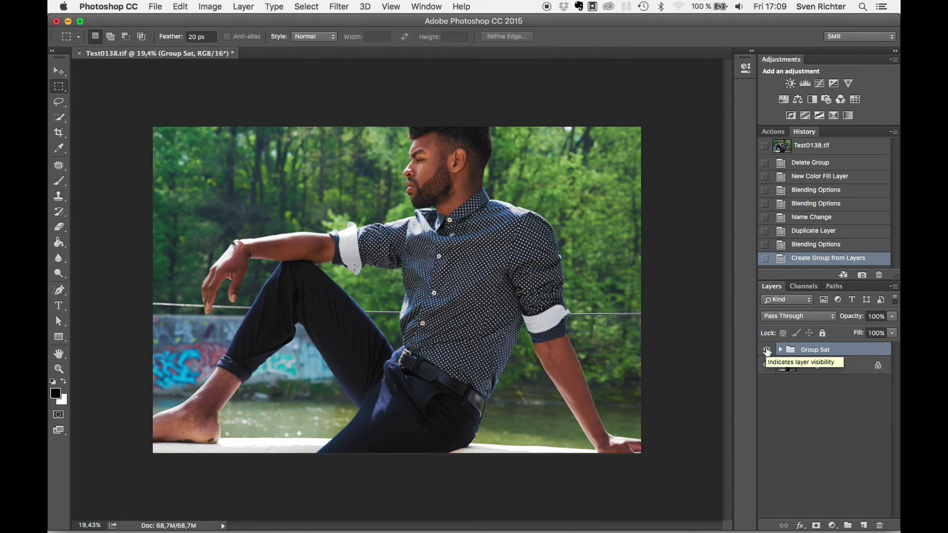